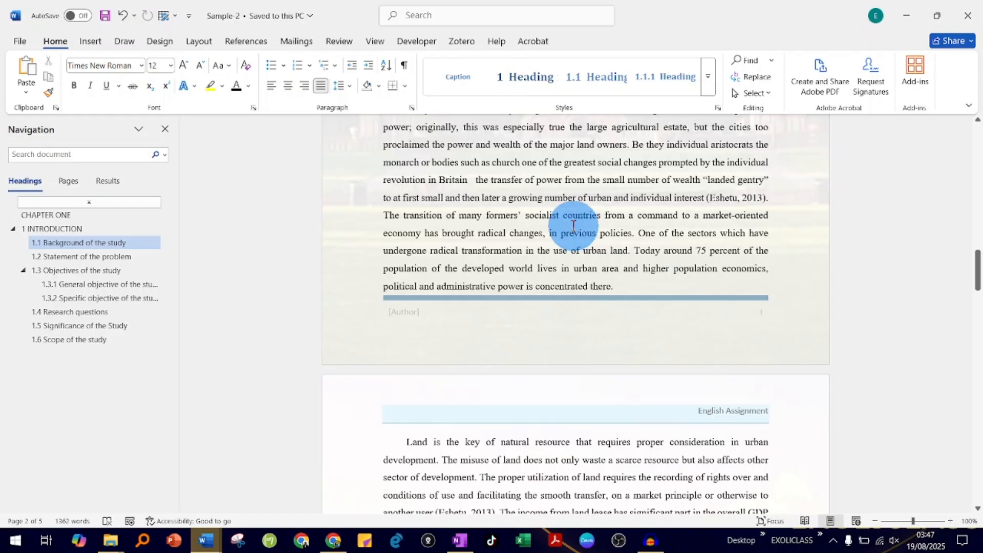
Search the document for the word "Land" taken from the first paragraph of the Background of the study section
scroll(565, 223, up, 15)
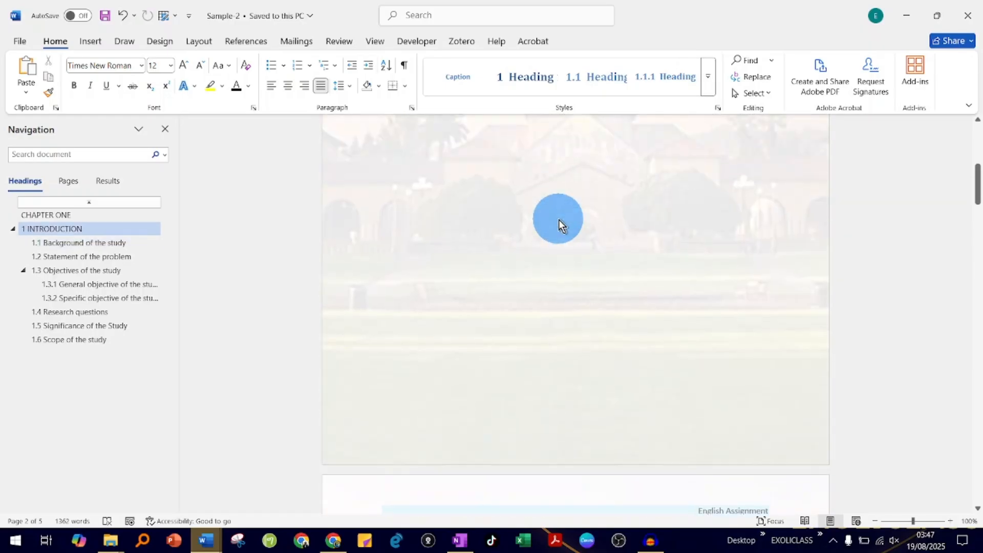
scroll(559, 219, down, 10)
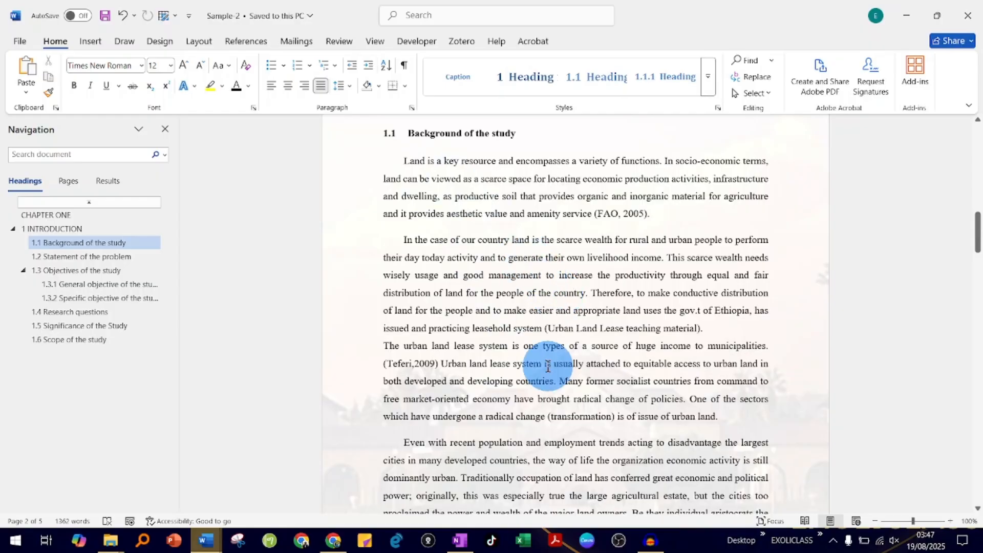
double_click(416, 162)
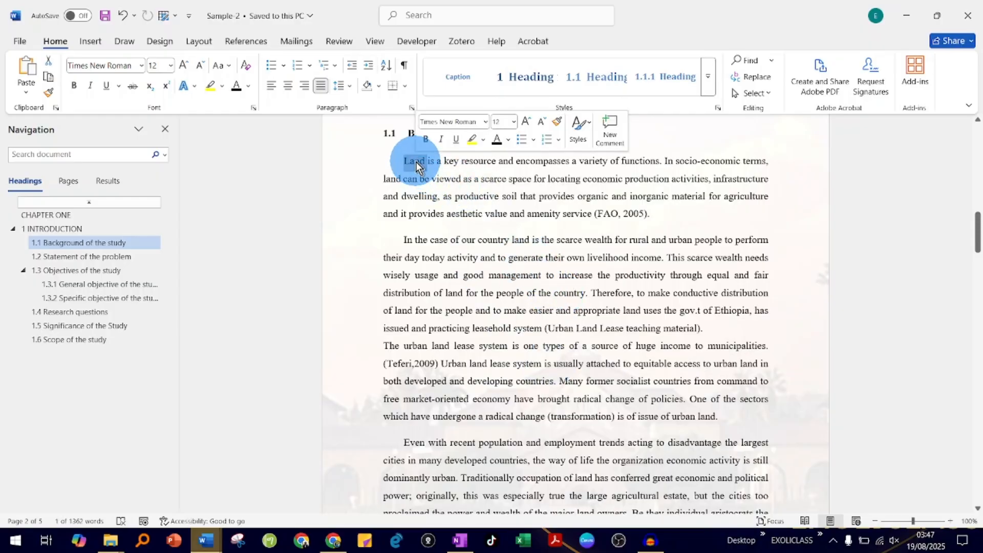
key(ctrl+f)
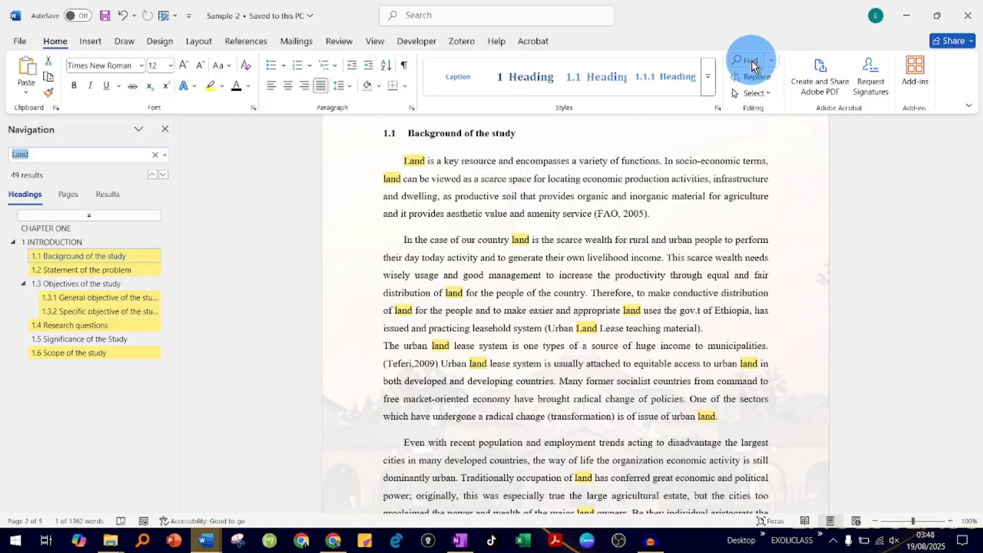
click(773, 62)
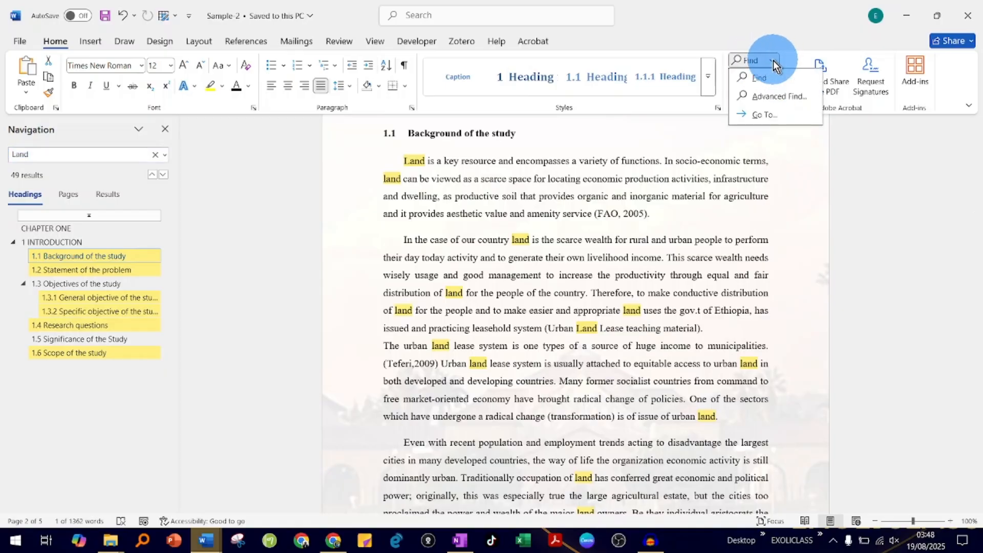
click(794, 56)
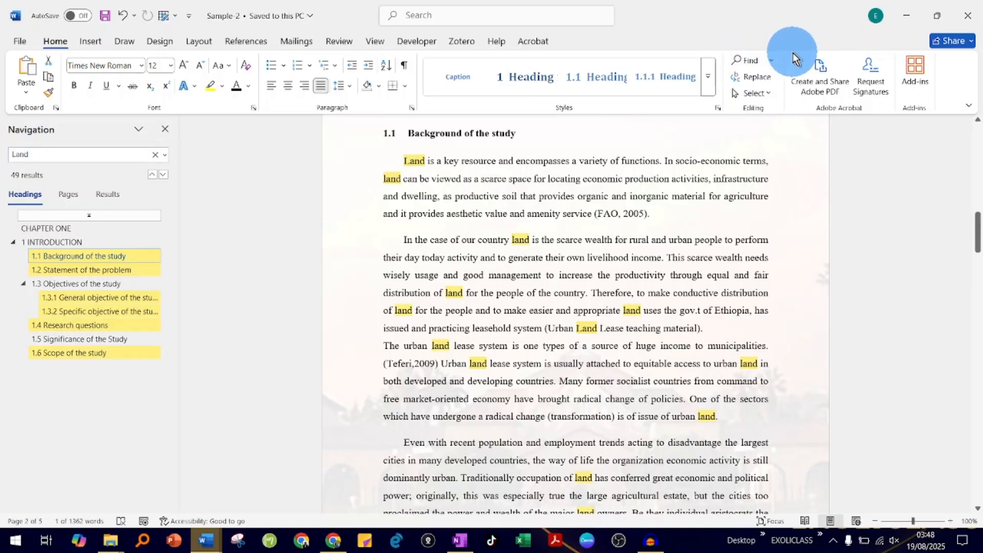
Replace every occurrence of "Land" with "and" throughout the document, including the part before the starting point
click(754, 81)
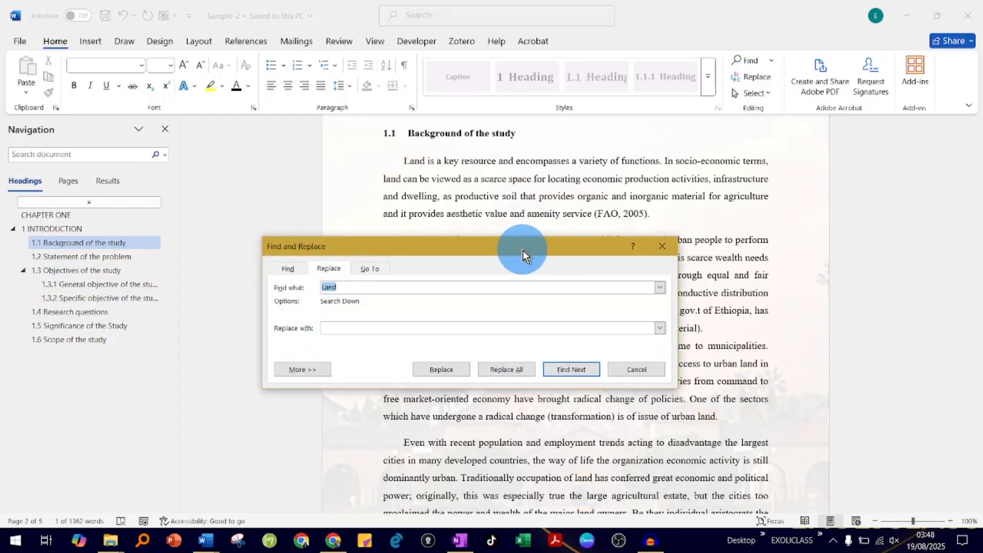
drag(524, 250, 614, 226)
click(437, 264)
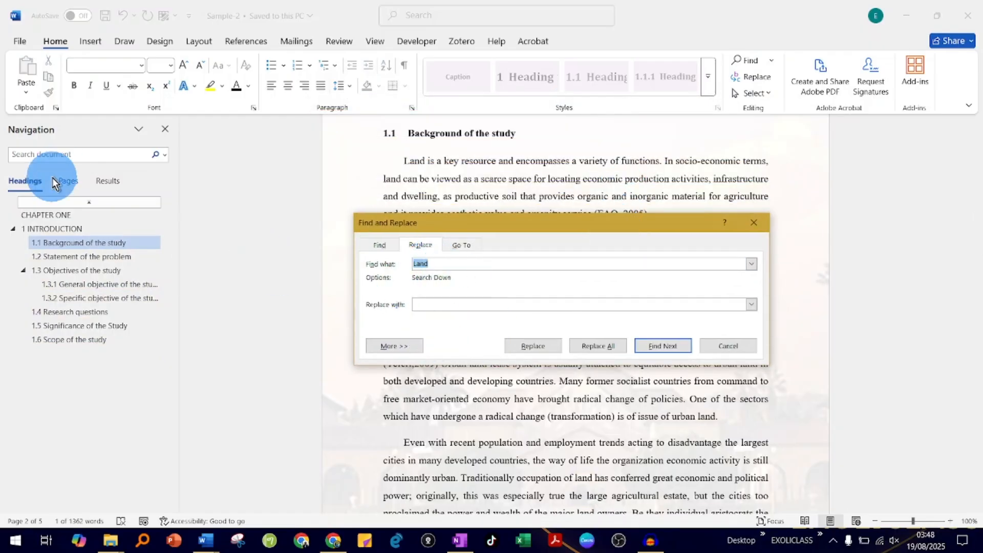
click(452, 306)
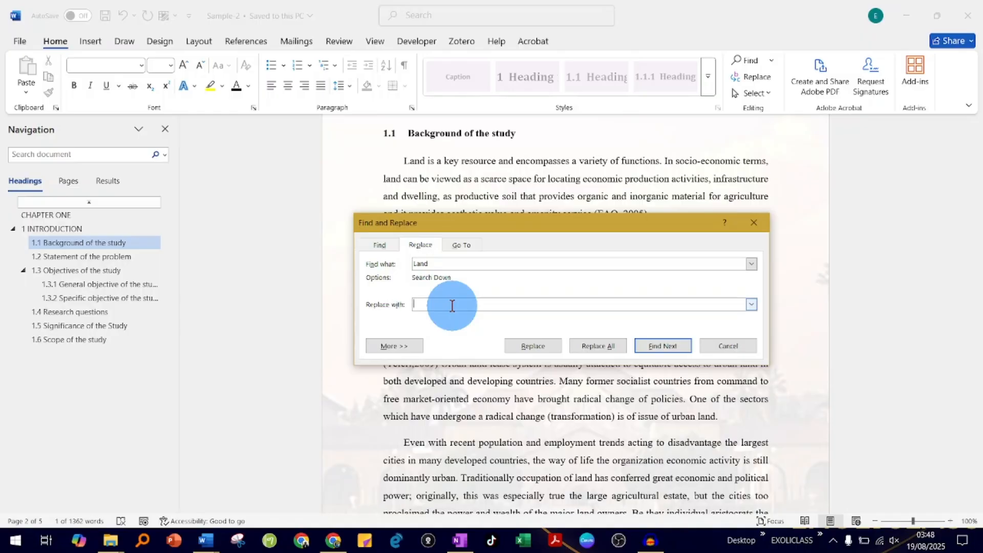
text(and)
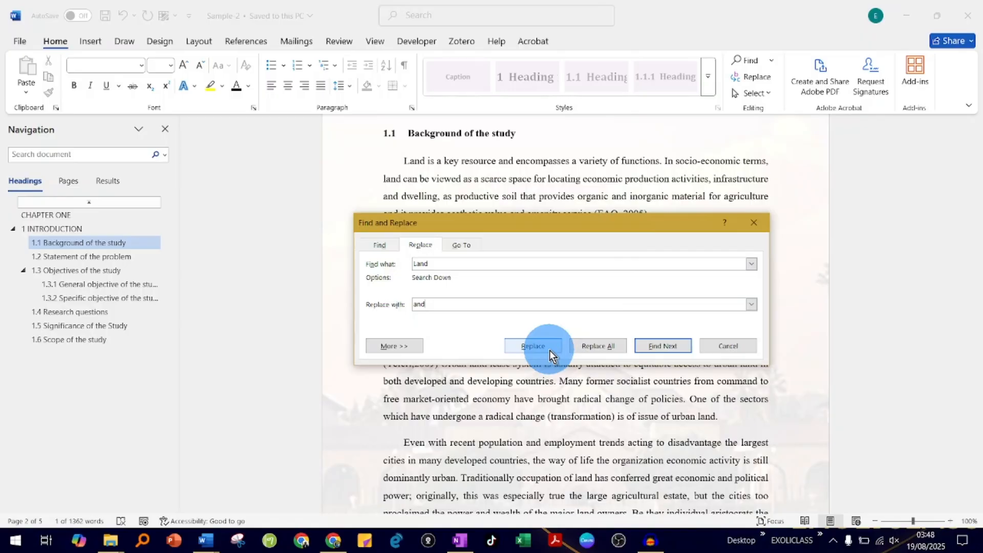
click(597, 344)
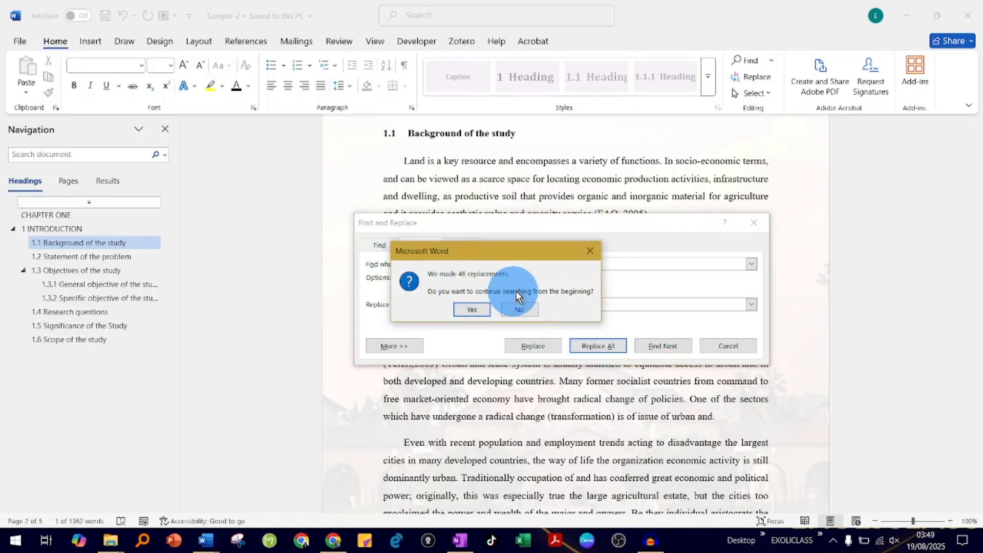
click(468, 311)
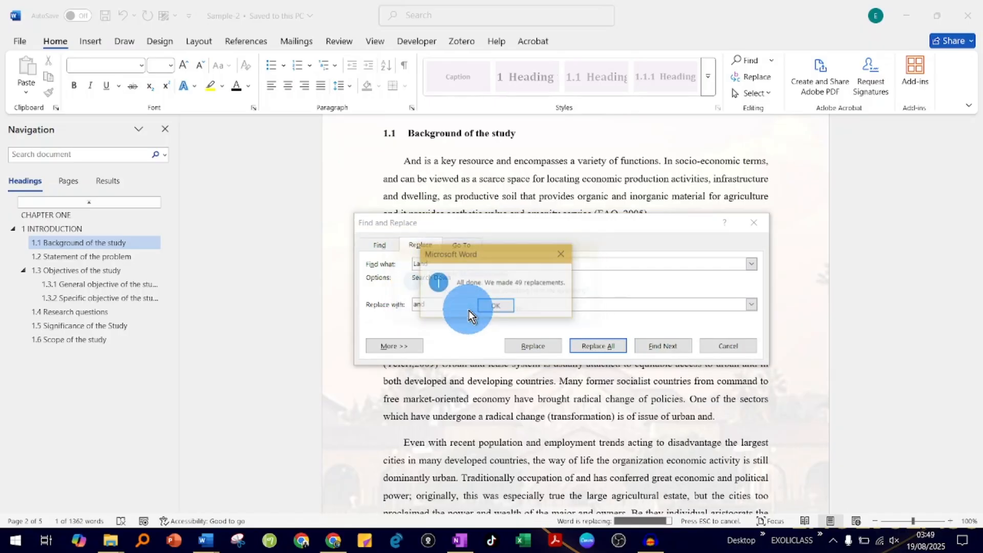
click(497, 309)
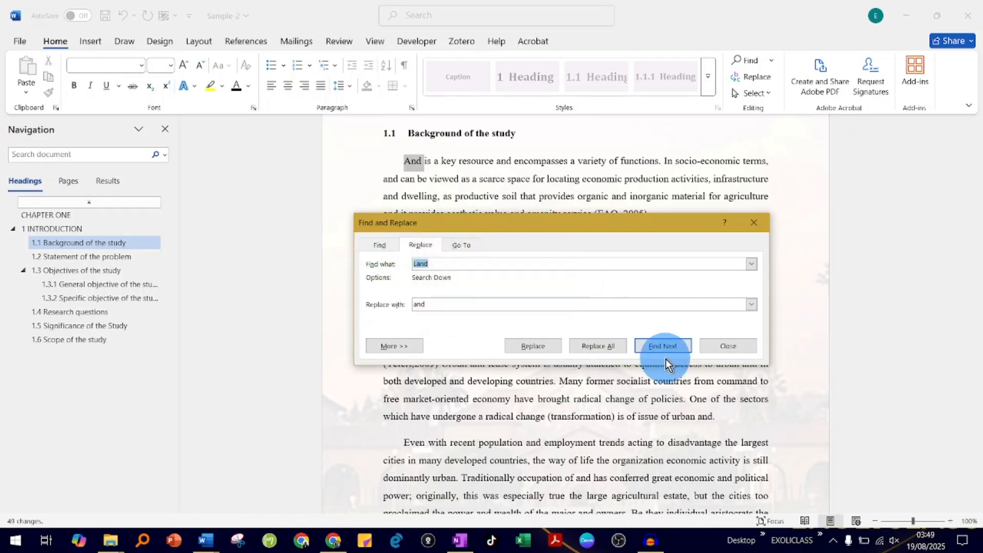
click(733, 346)
Review the replaced text and search the document again for any remaining "Land"
scroll(582, 348, down, 6)
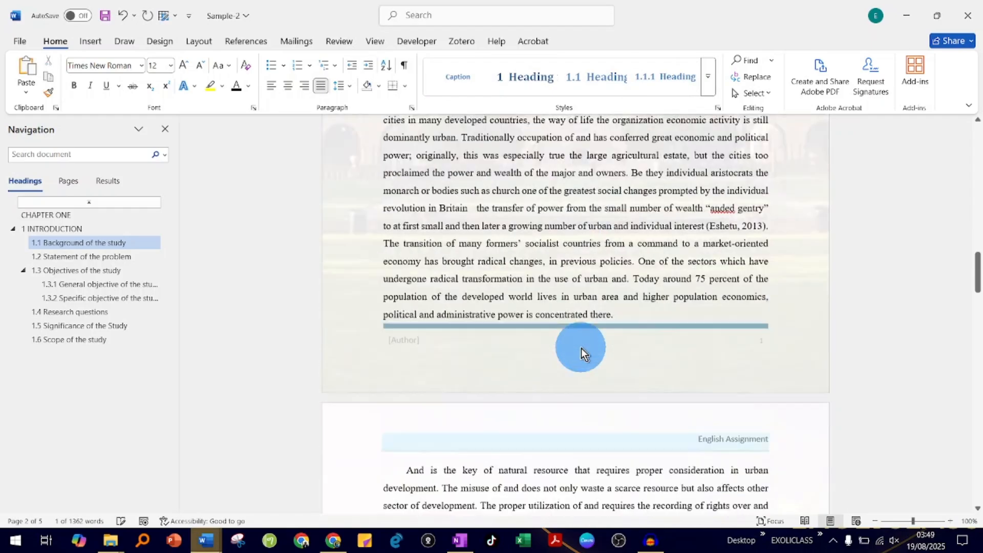
scroll(582, 348, down, 8)
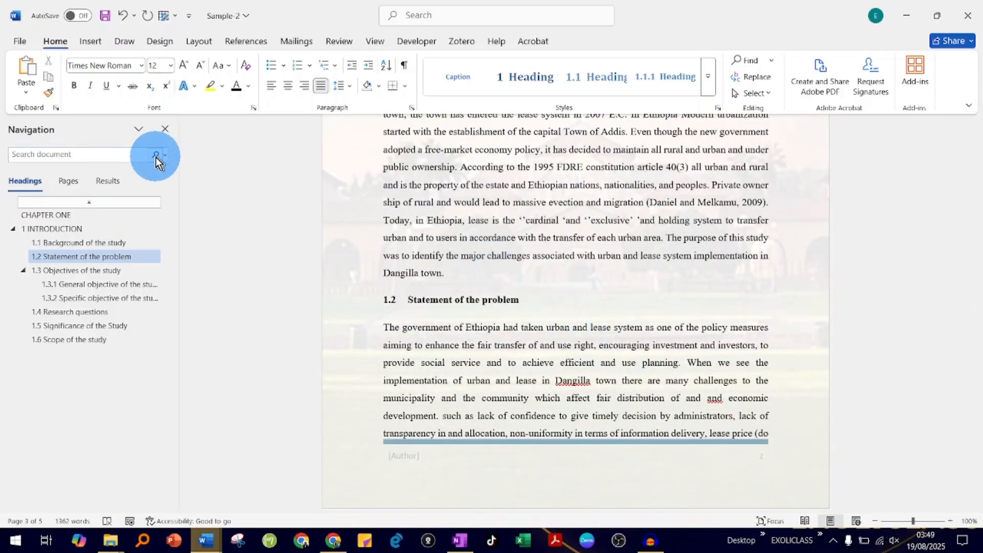
click(742, 60)
scroll(663, 219, up, 10)
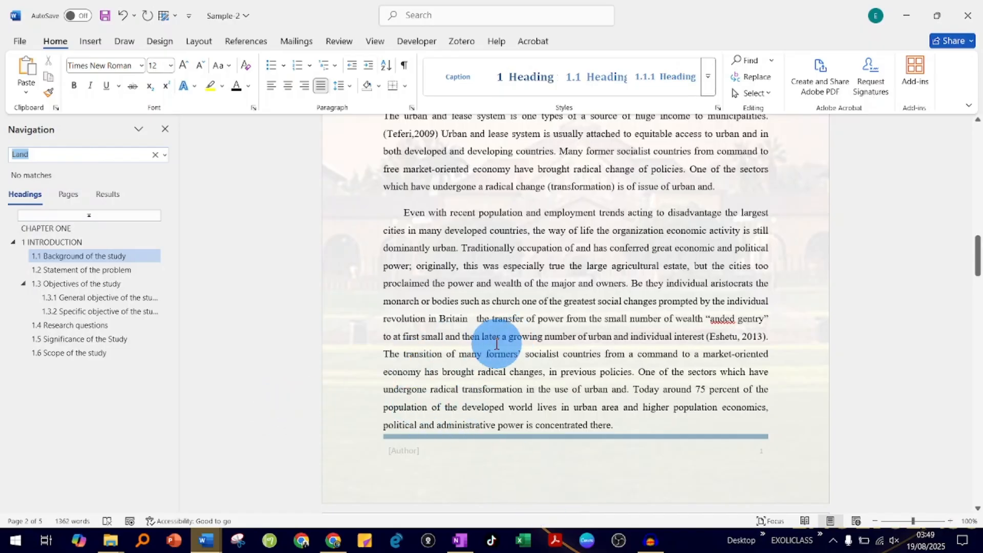
Undo the replacement of "Land" with "and" and the edit before it, and rerun the search for "Land"
click(123, 15)
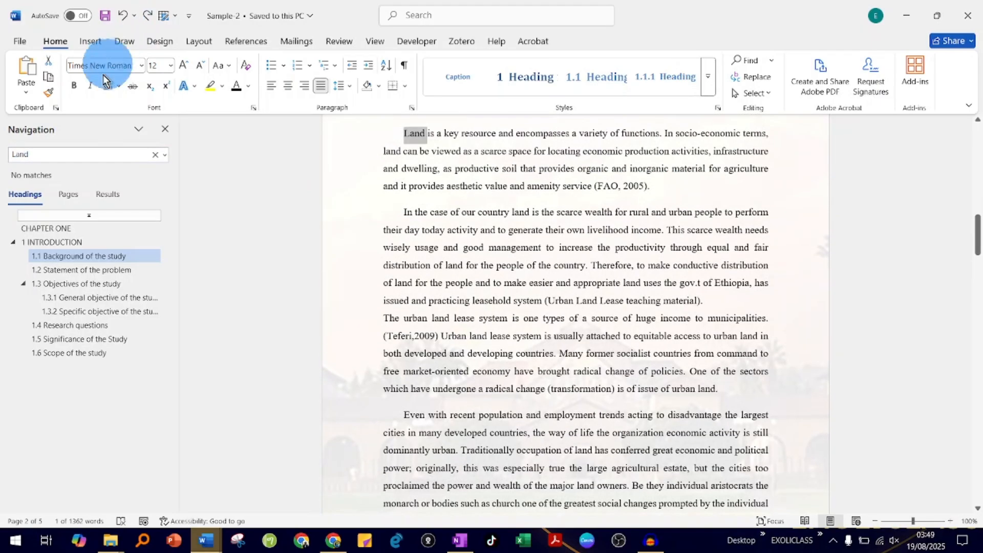
click(54, 151)
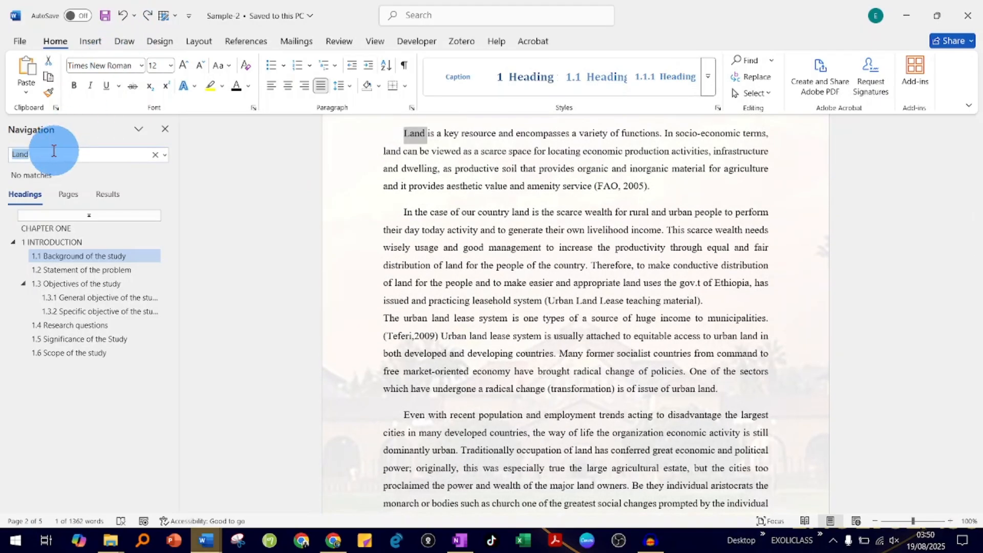
click(54, 151)
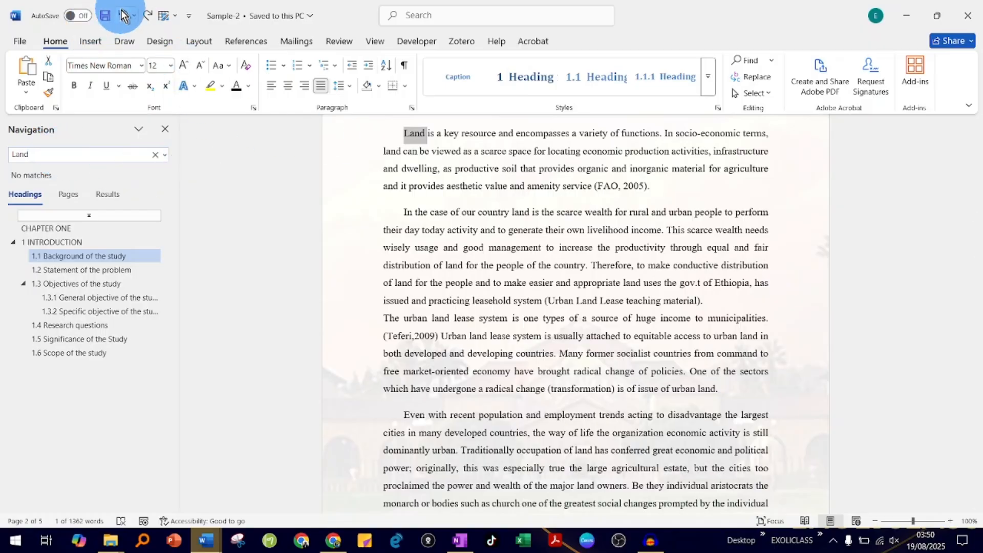
click(122, 15)
click(49, 155)
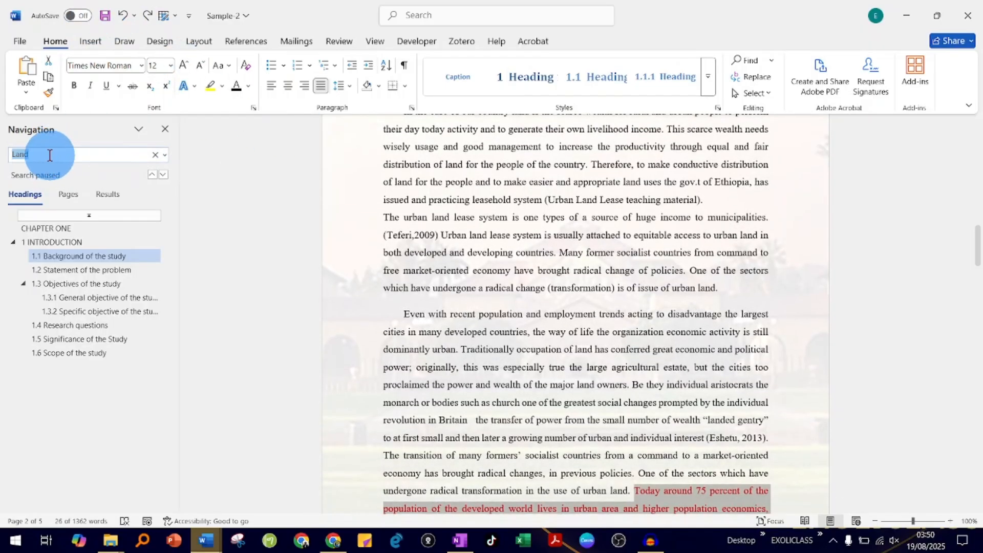
key(Return)
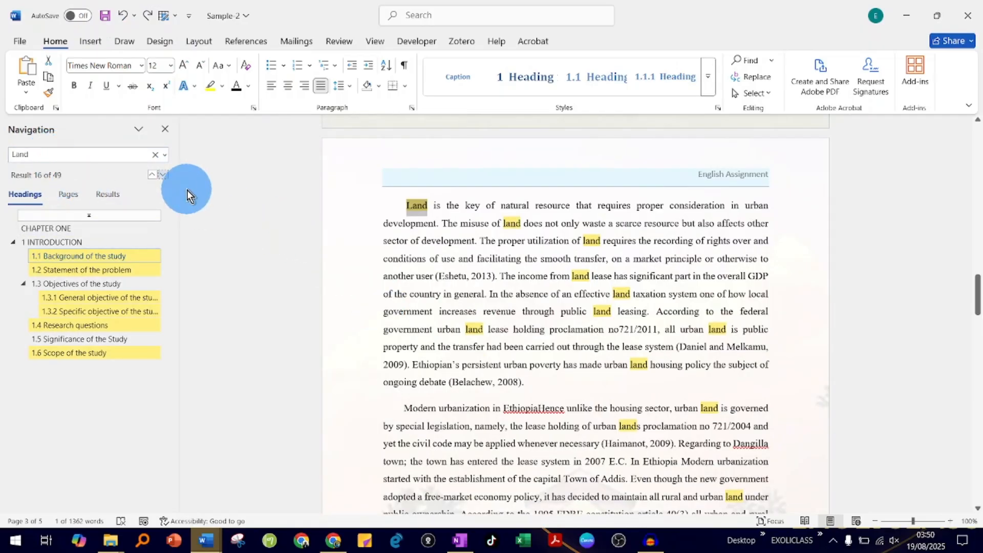
Set up a replacement of "Land" with "land" and expand the additional replace options
click(754, 77)
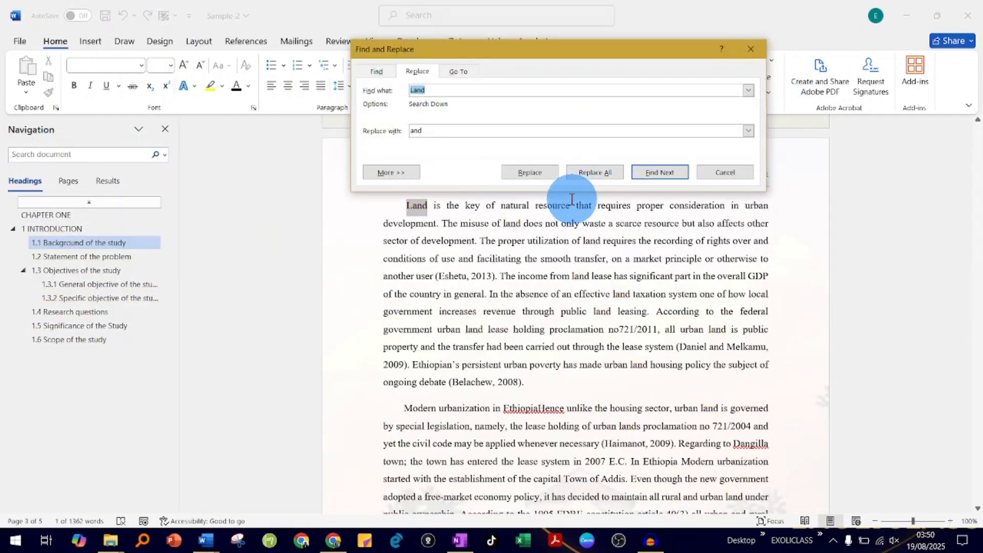
double_click(426, 131)
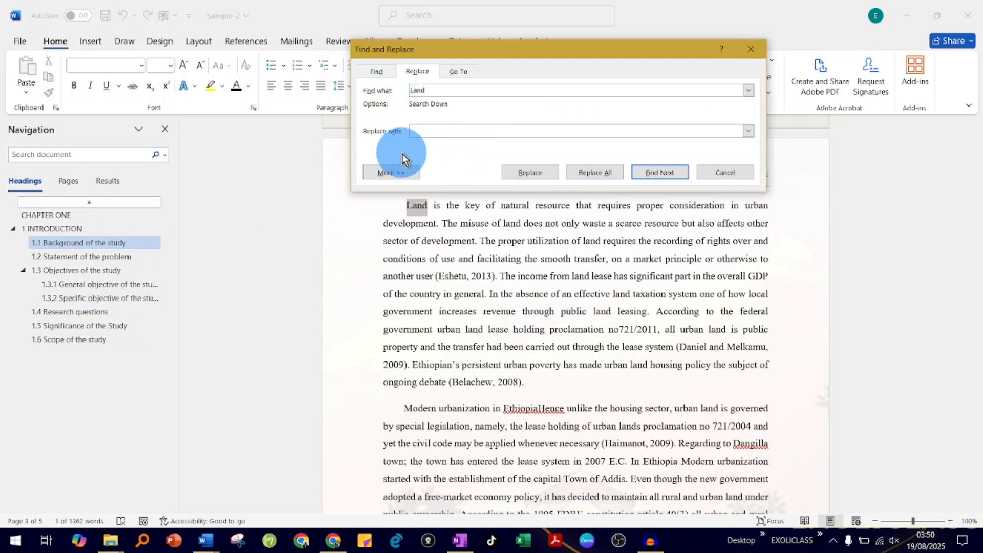
click(393, 172)
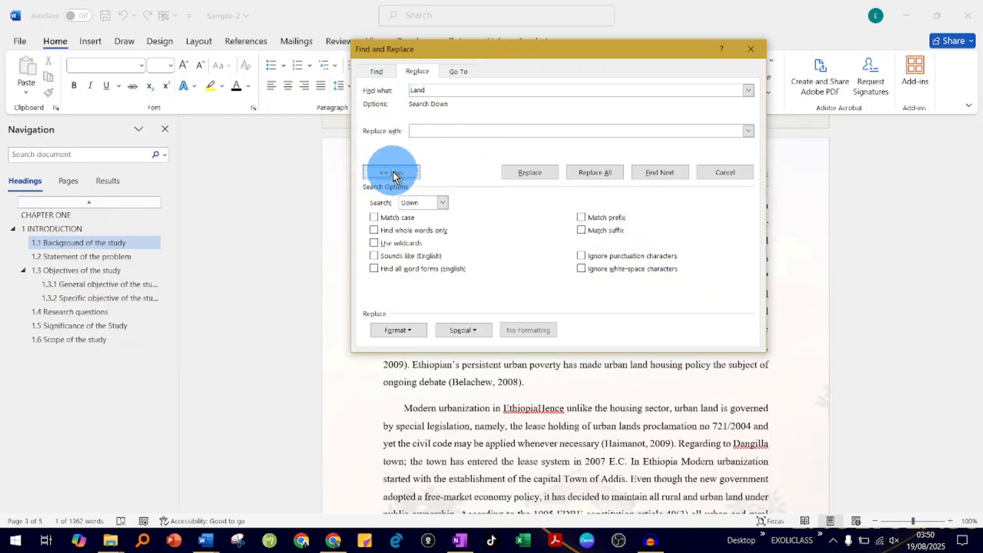
click(433, 132)
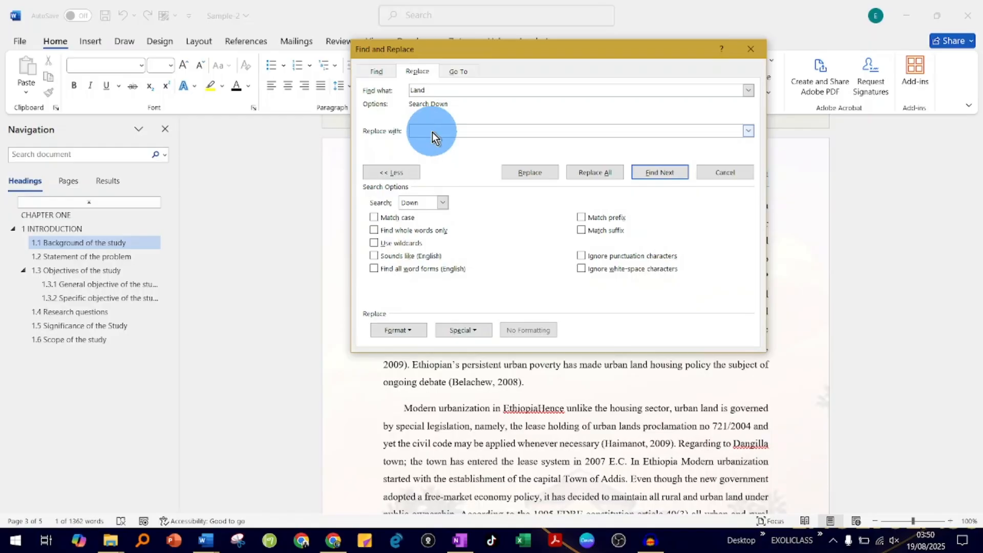
text(land)
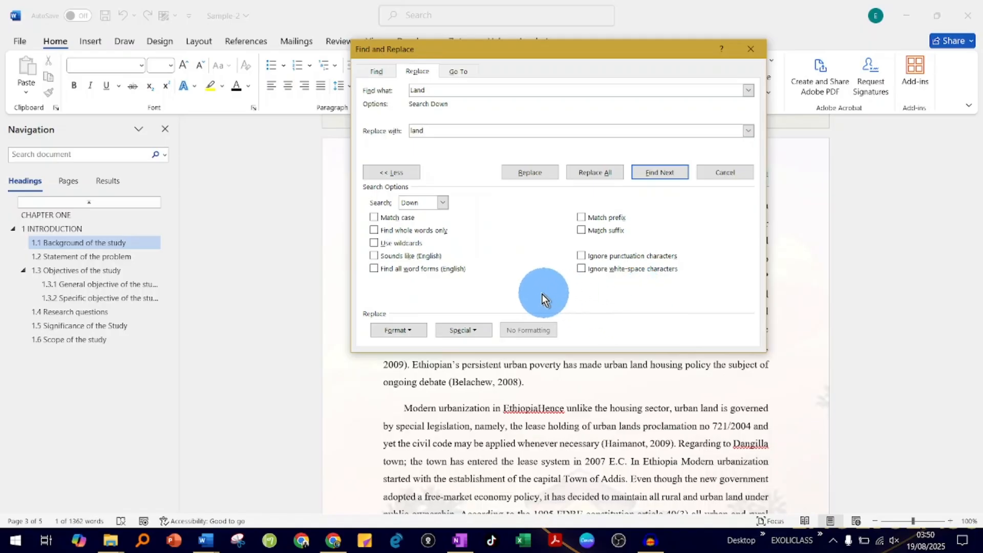
Examine the Style and Frame formatting options for the replacement text without applying either
click(413, 331)
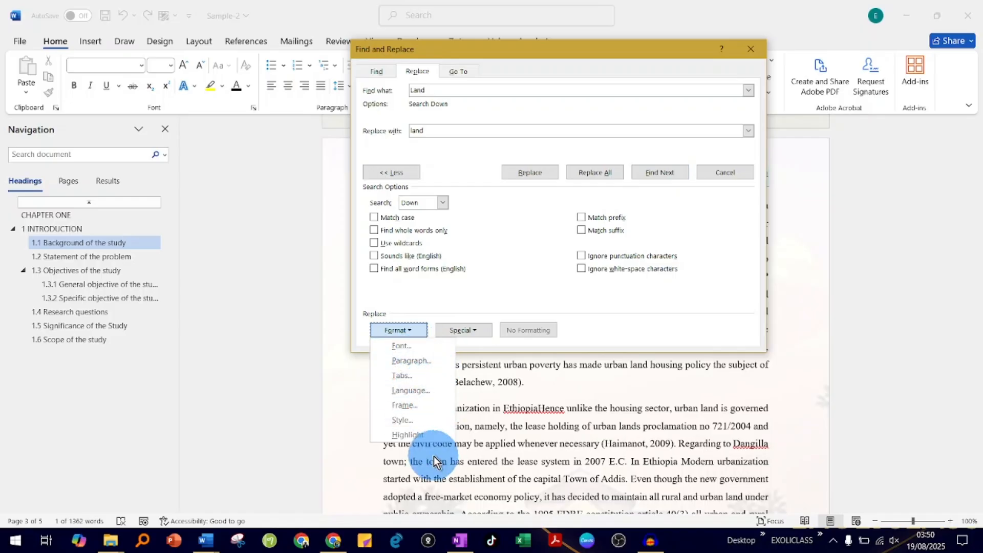
click(412, 422)
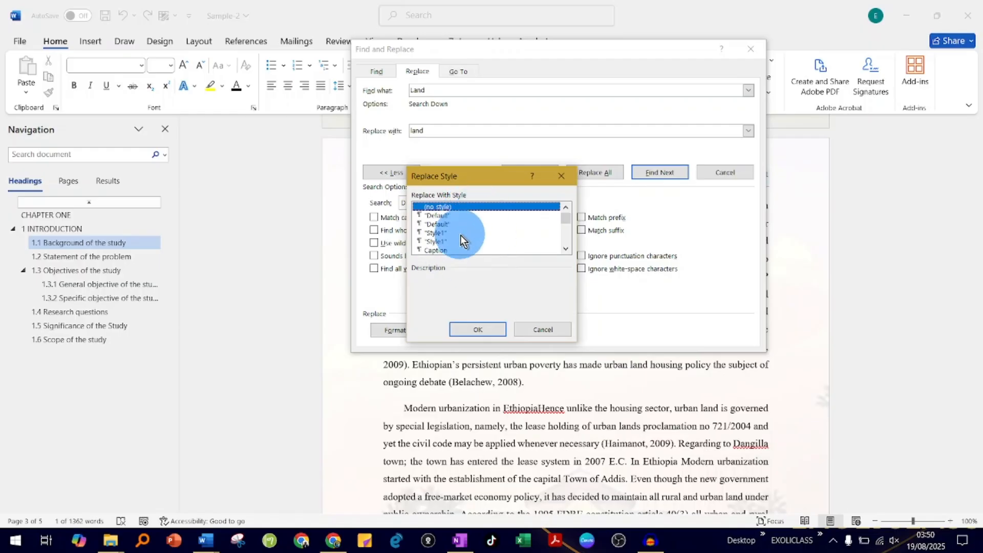
scroll(460, 235, down, 5)
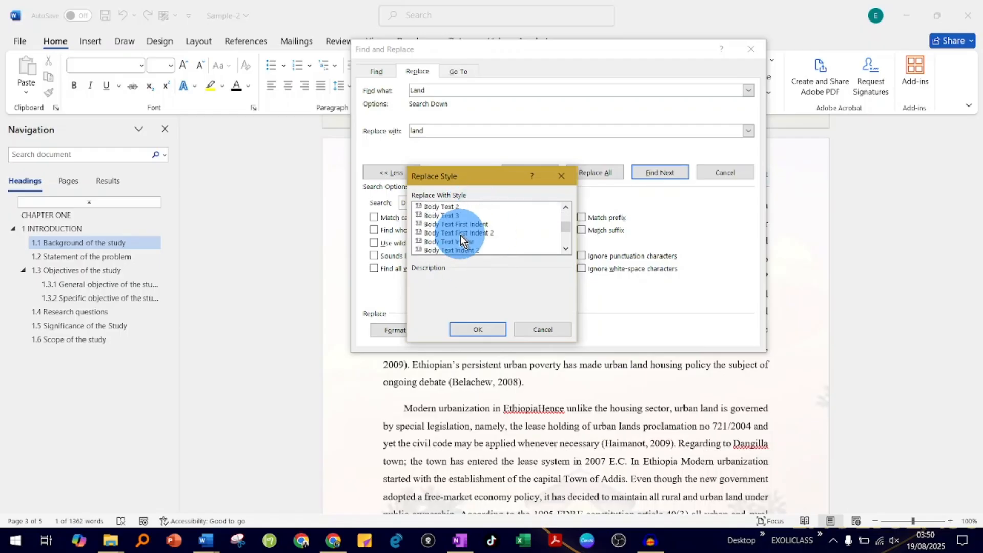
scroll(460, 235, up, 5)
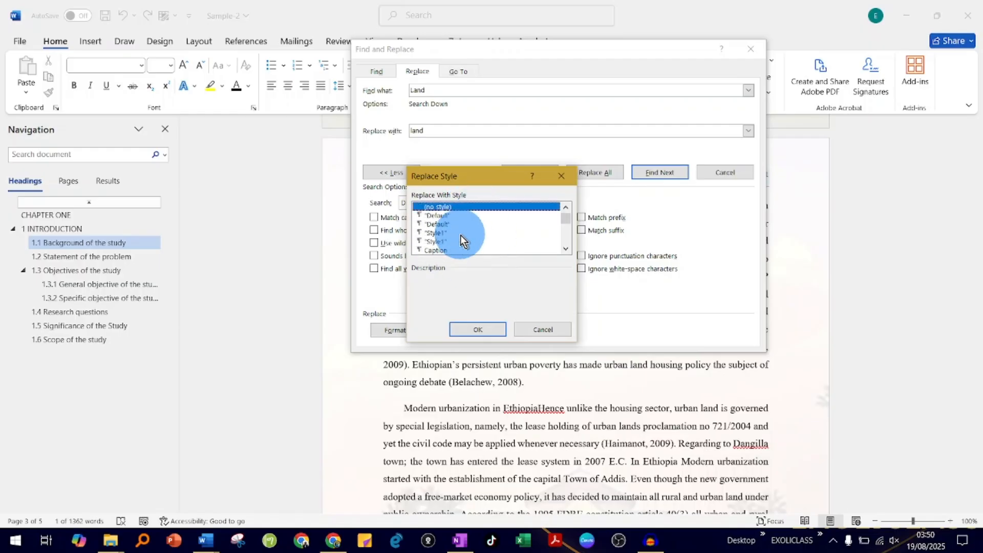
scroll(460, 235, down, 5)
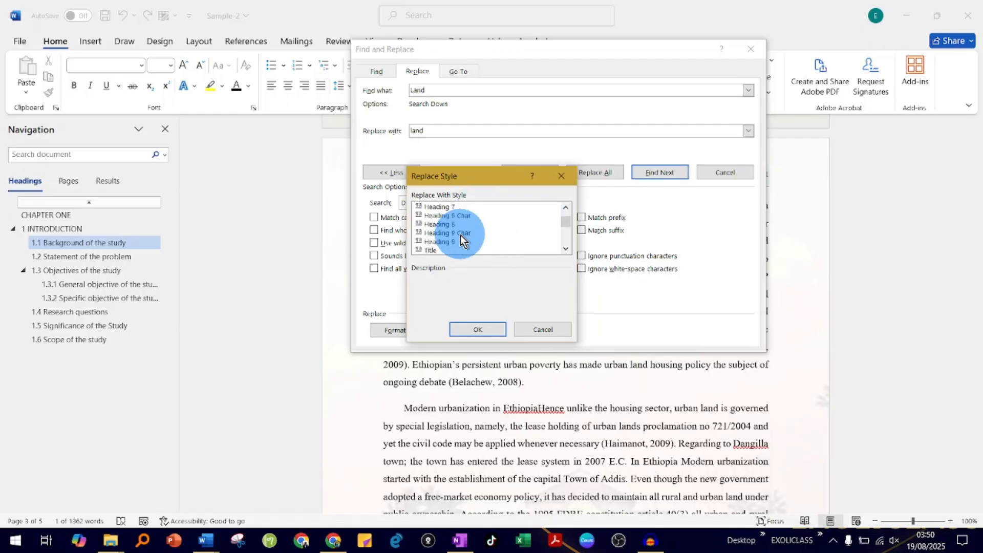
click(545, 330)
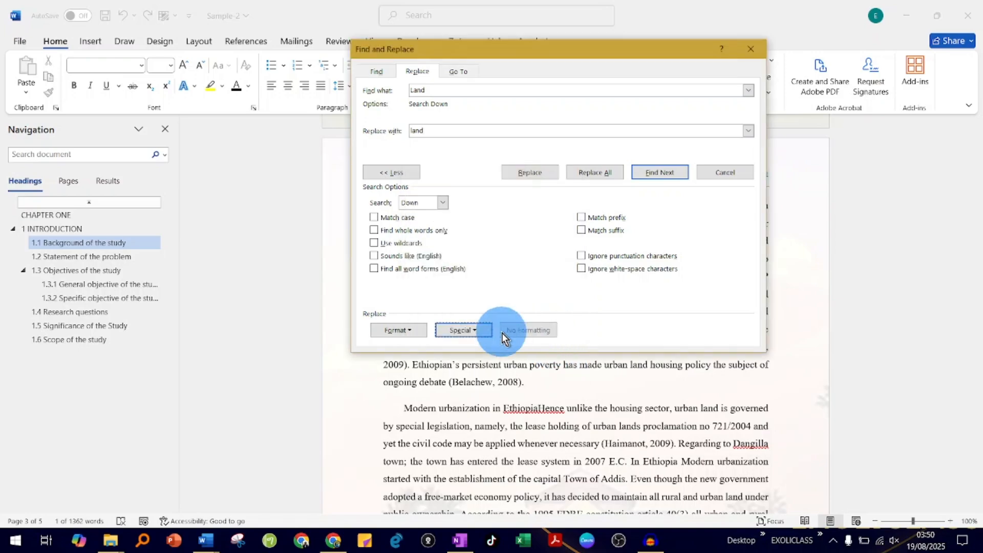
click(410, 332)
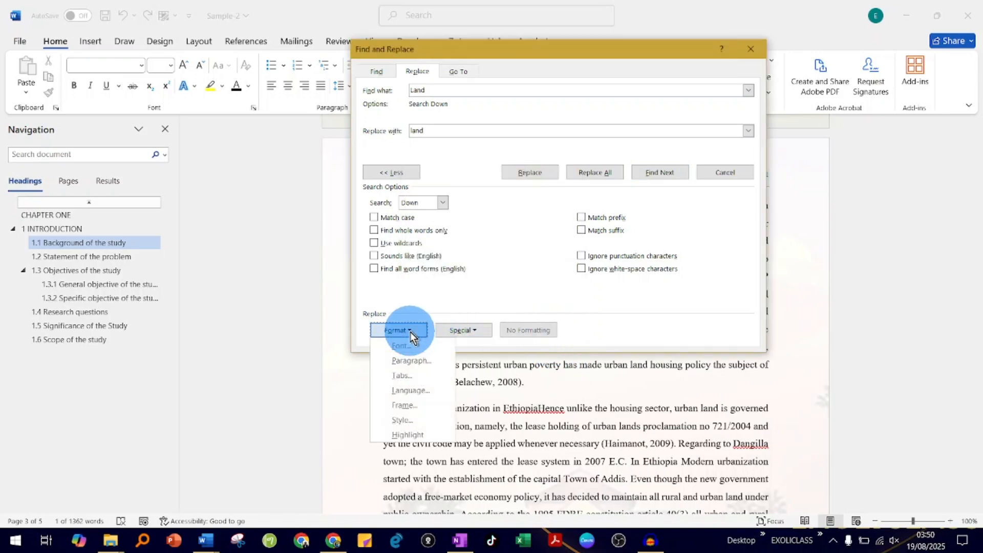
click(412, 405)
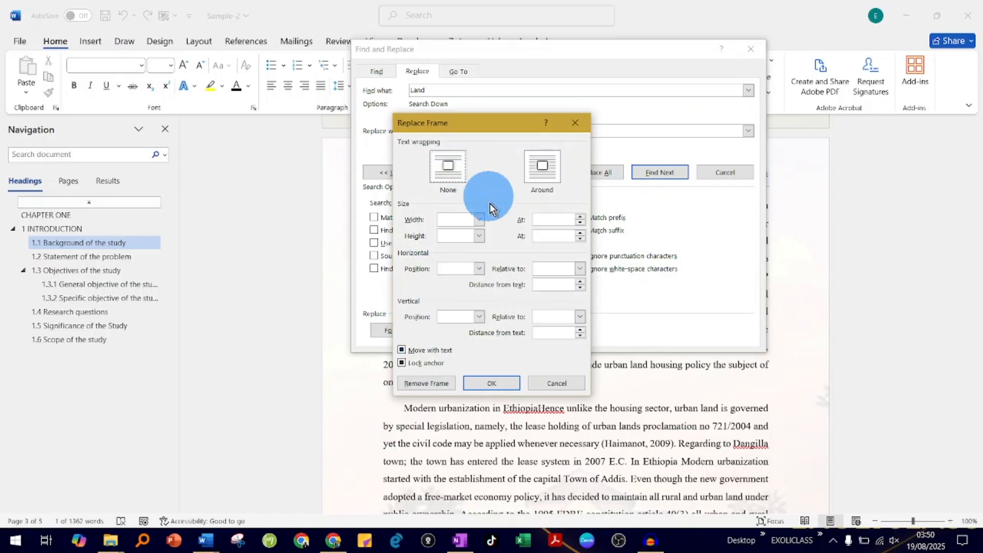
click(545, 381)
Examine the proofing language options available for the replacement text, and close them without applying a language
click(411, 332)
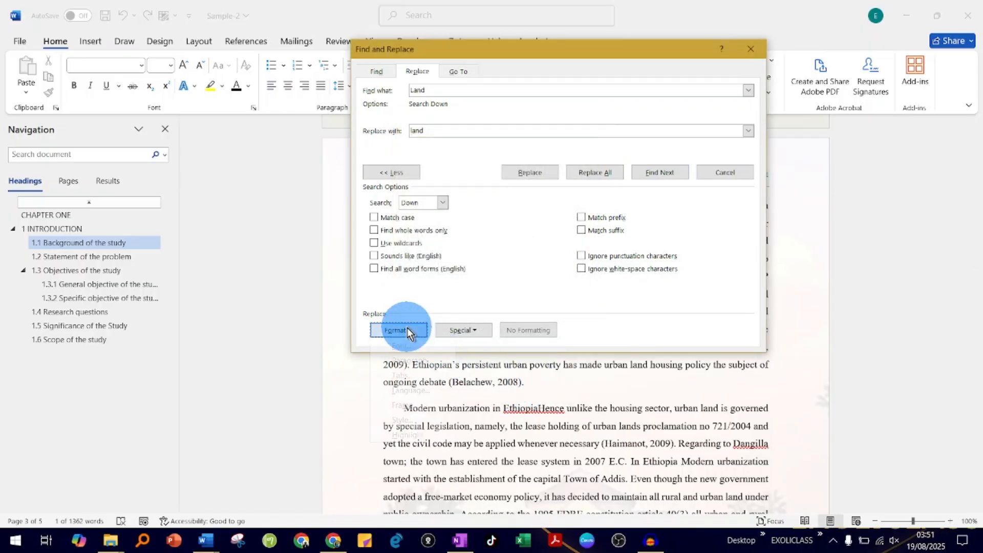
click(417, 391)
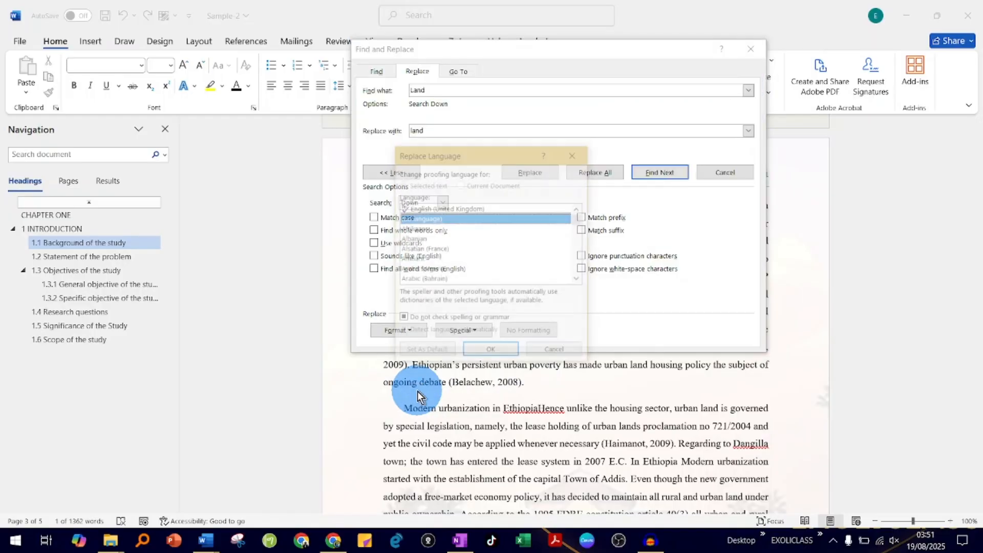
scroll(454, 248, down, 20)
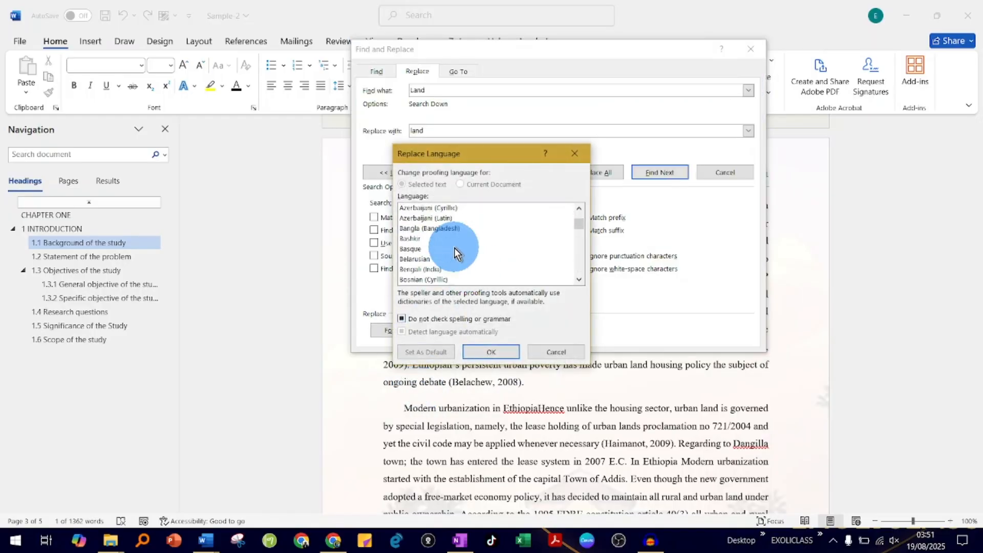
scroll(454, 248, down, 20)
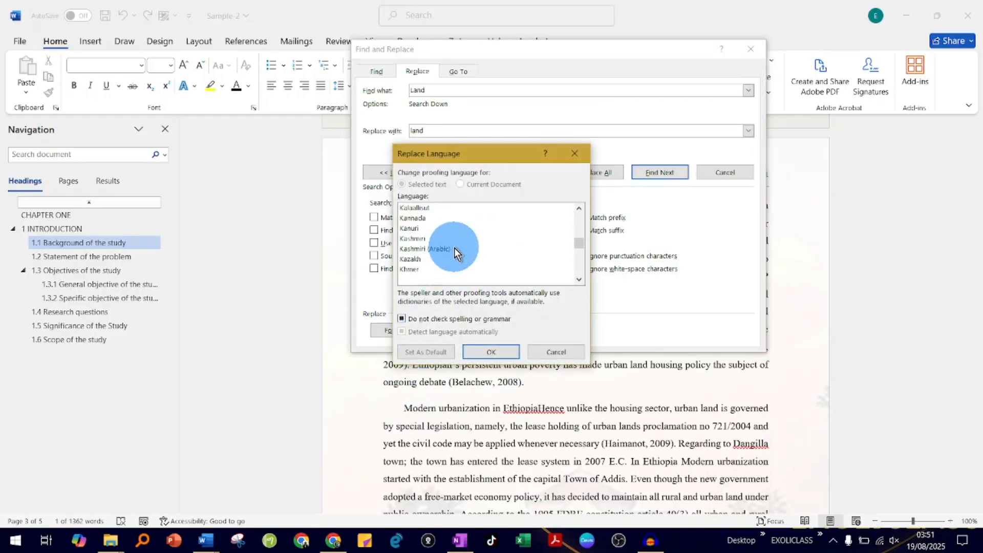
click(576, 154)
Examine the replacement's paragraph formatting, including indents, spacing and line and page breaks, without applying any of it
click(412, 333)
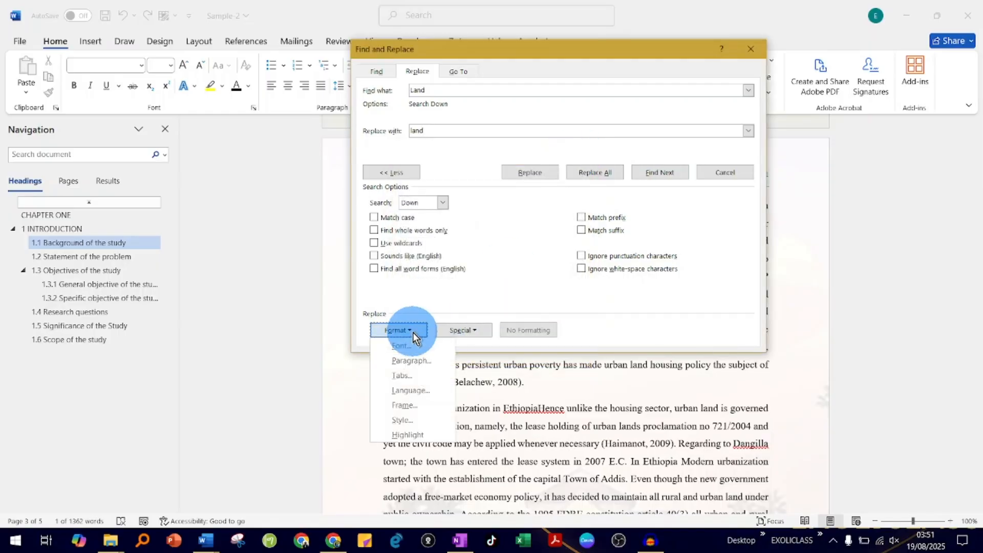
click(411, 361)
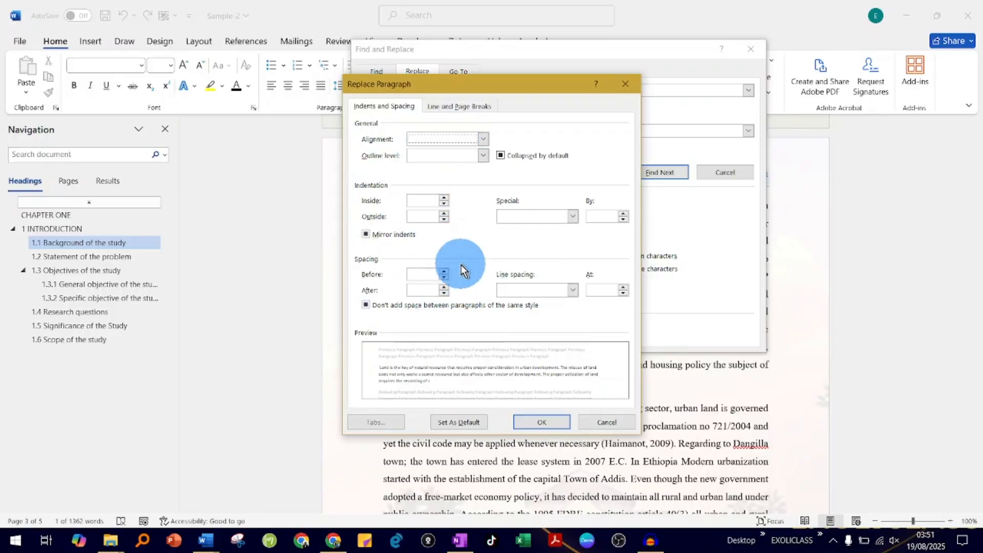
click(473, 106)
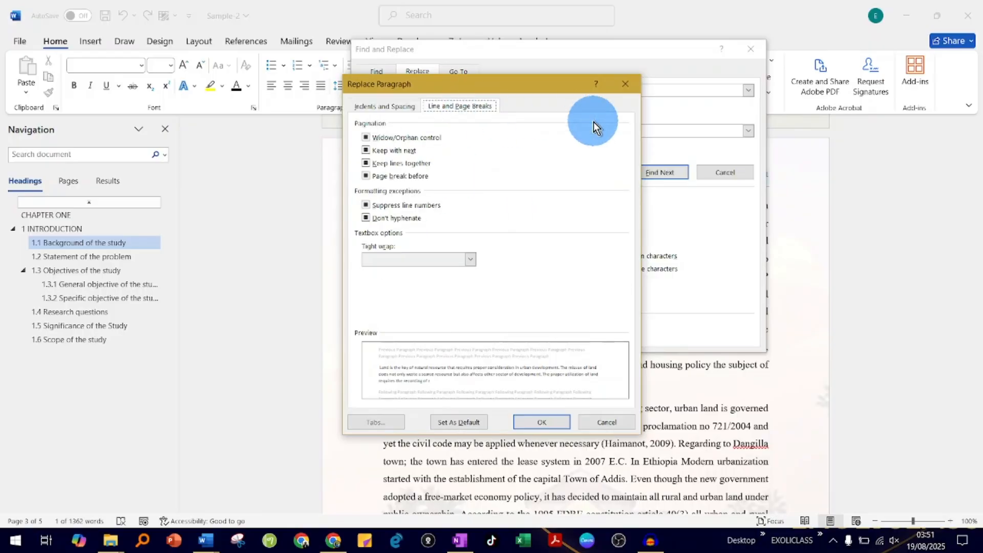
click(620, 82)
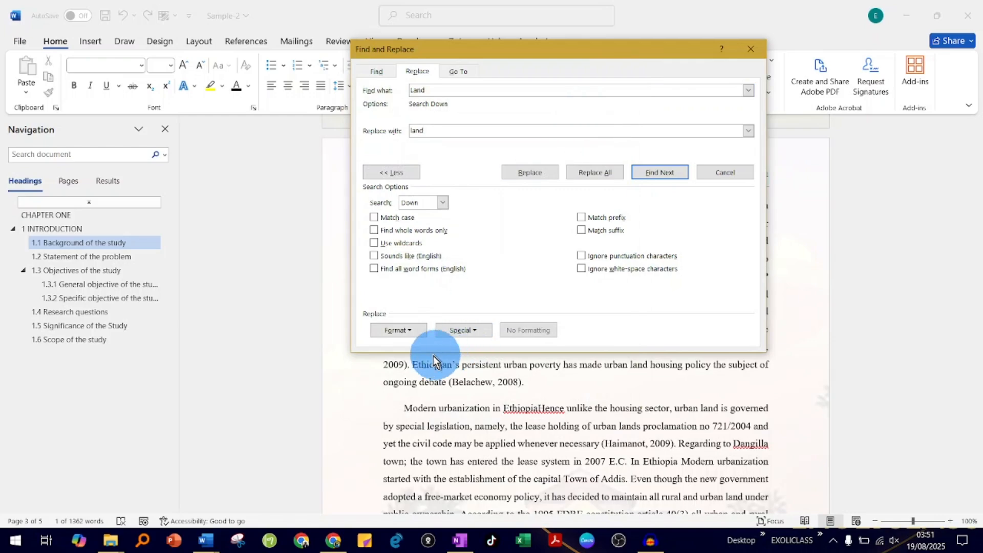
Set the font color of the replacement text "land" to the standard Green
click(413, 331)
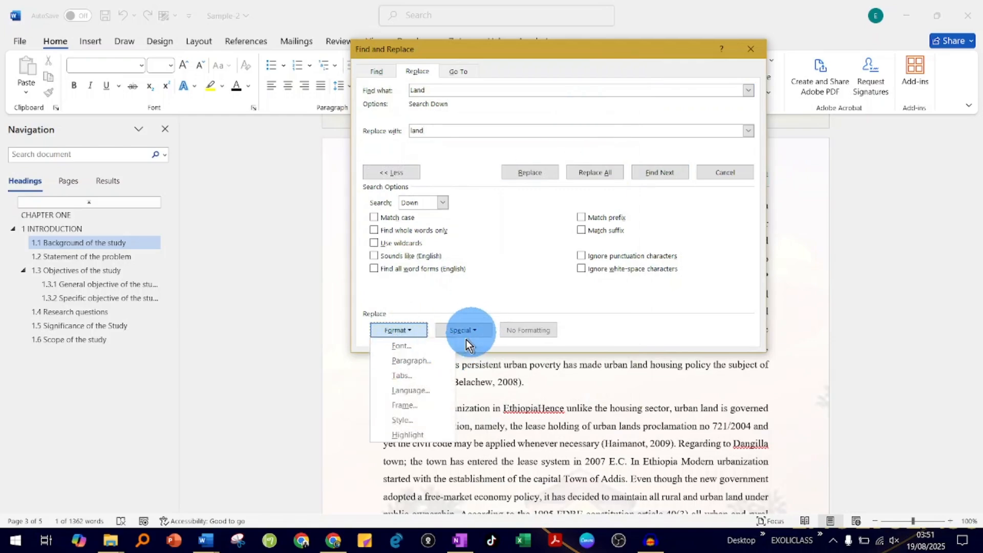
click(411, 346)
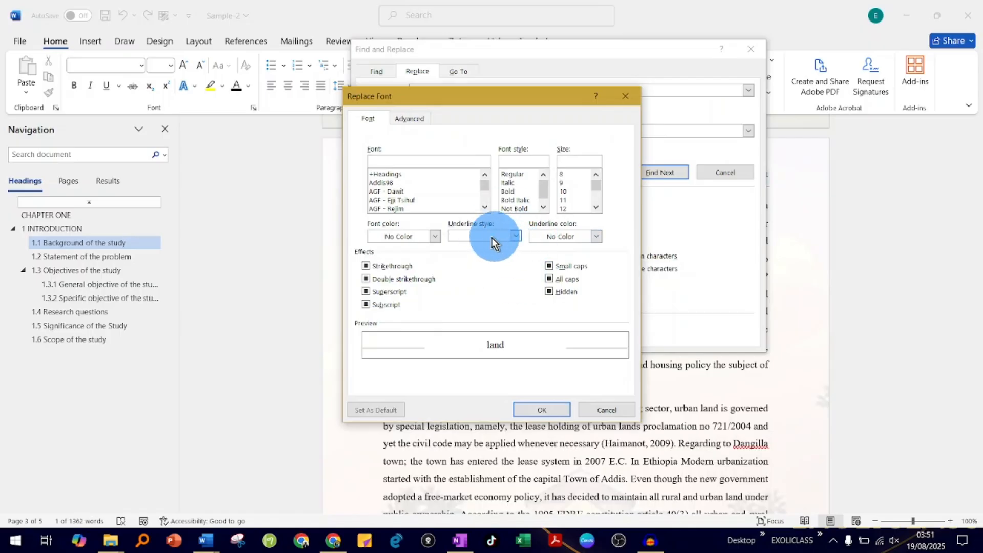
click(436, 236)
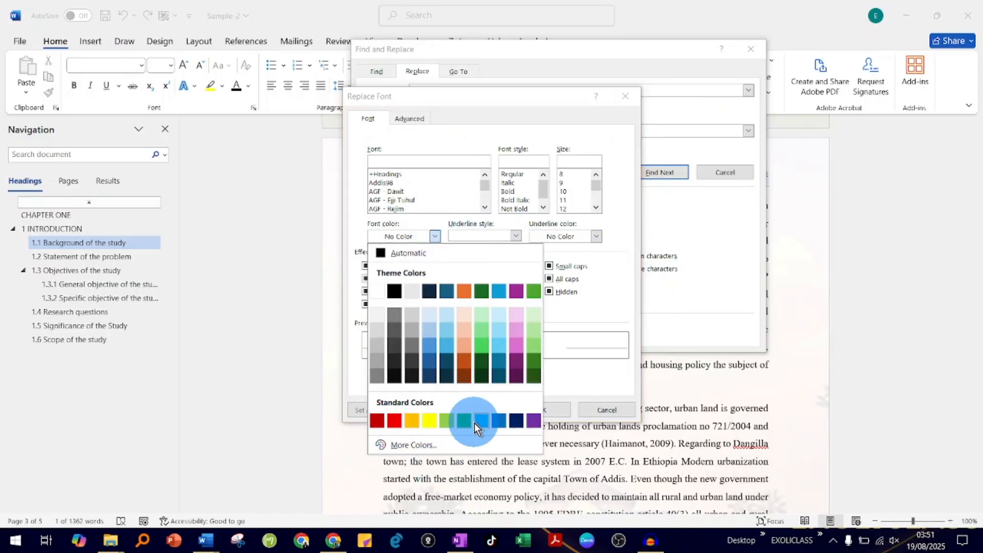
click(460, 421)
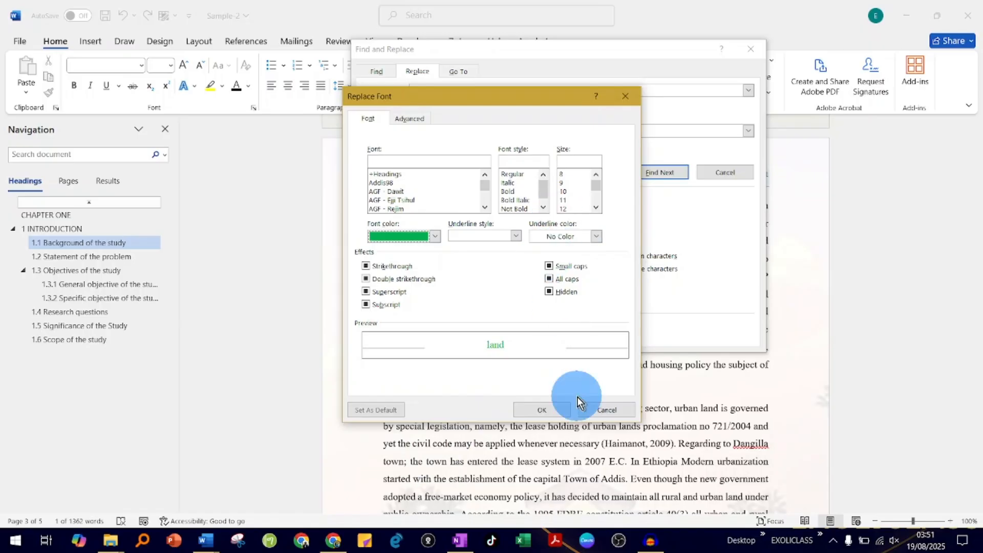
click(546, 409)
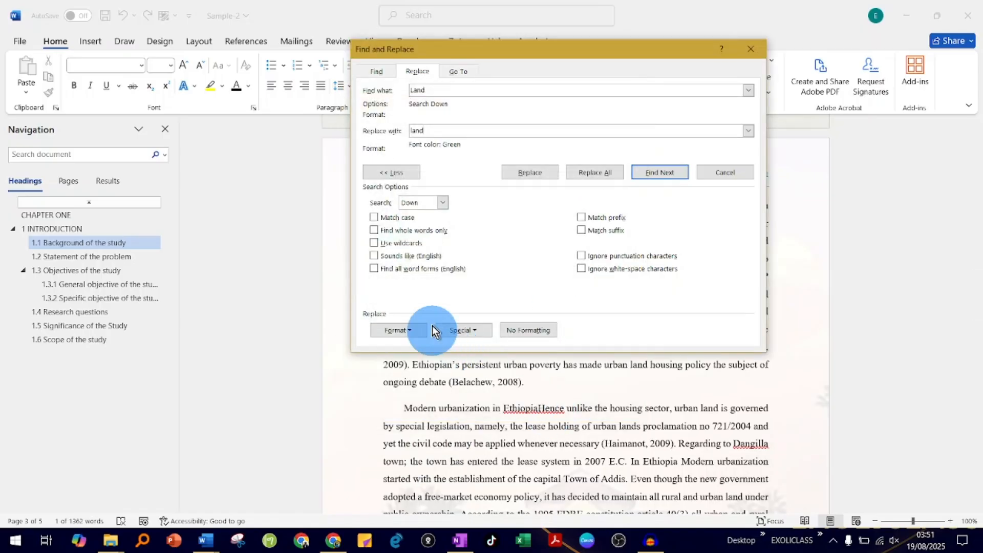
Replace all occurrences of "Land" with the green "land", continuing the search from the document's beginning, and close Find and Replace
click(589, 177)
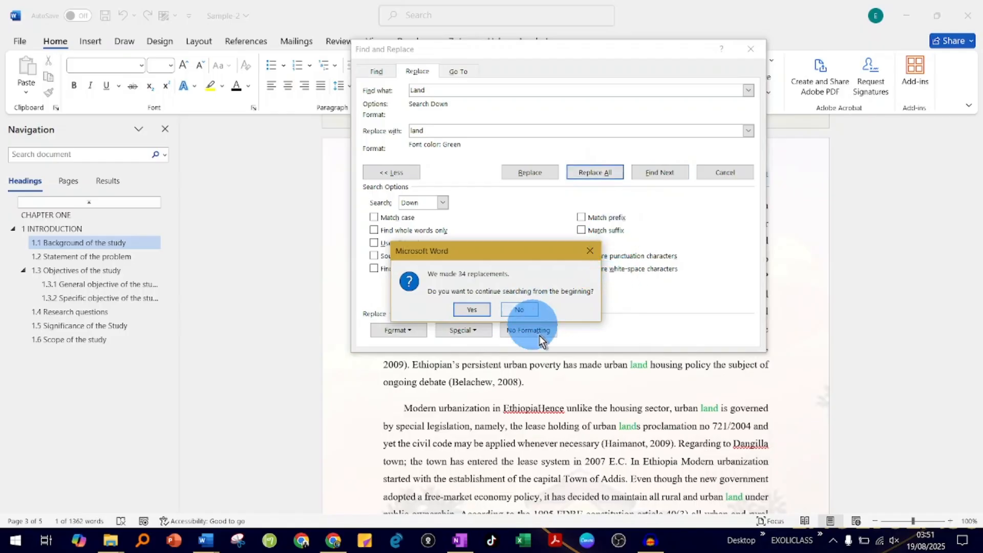
click(478, 308)
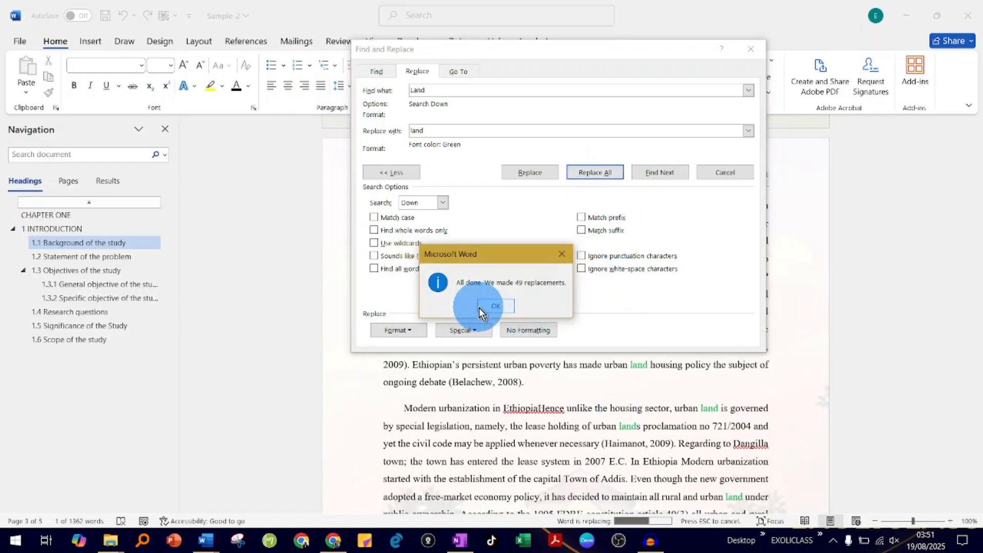
click(496, 307)
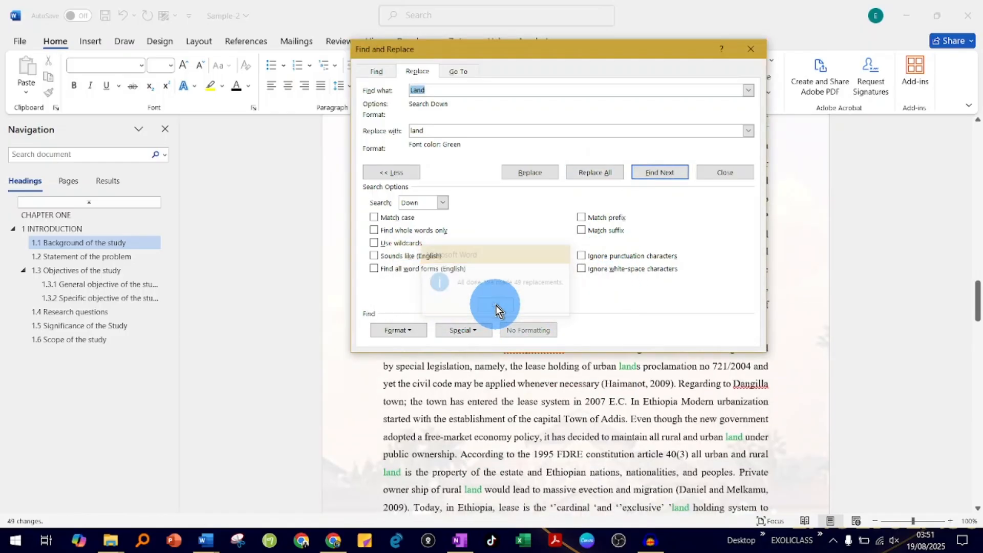
click(751, 49)
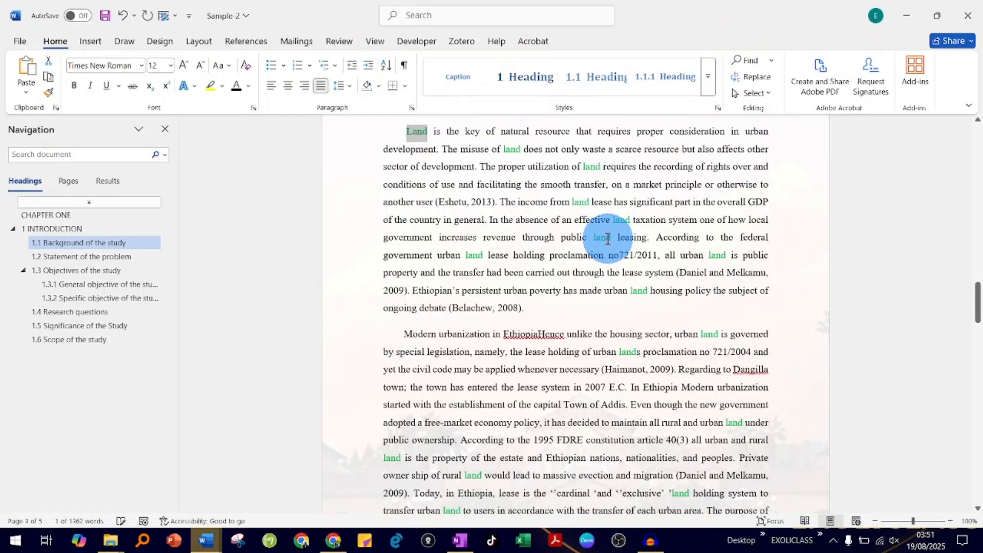
Inspect the recolored "land" occurrences up close in the background of the study paragraphs
click(574, 202)
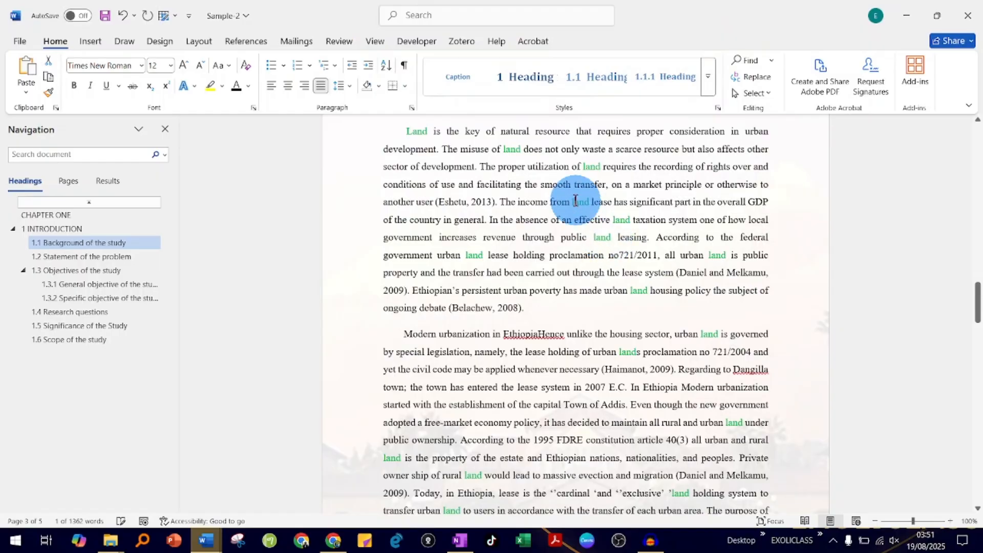
double_click(522, 153)
scroll(576, 239, down, 1)
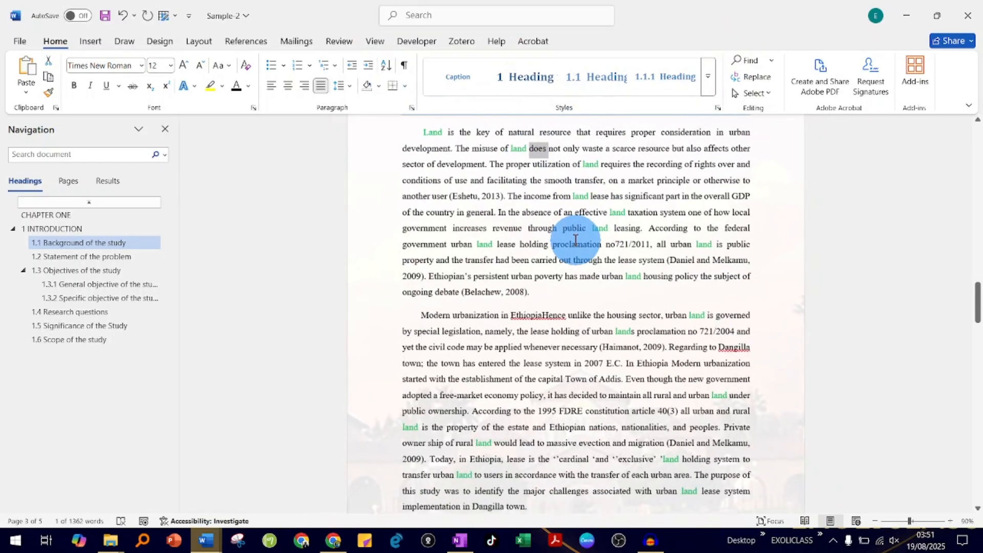
scroll(575, 239, up, 7)
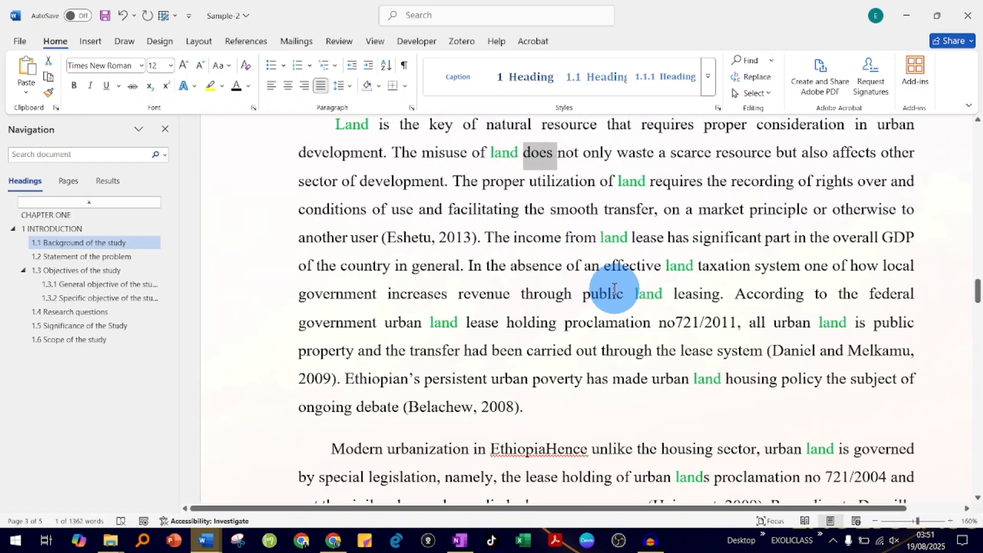
scroll(590, 254, up, 3)
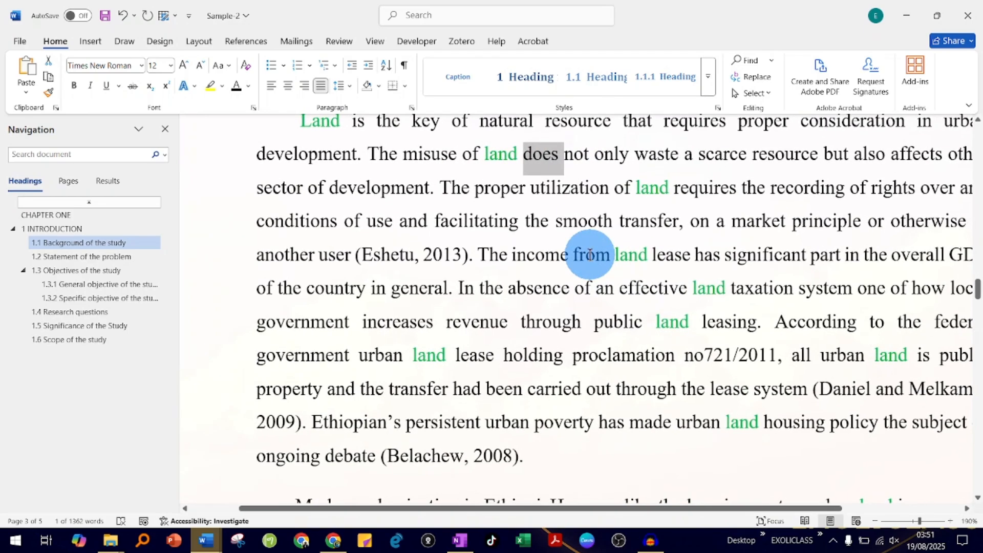